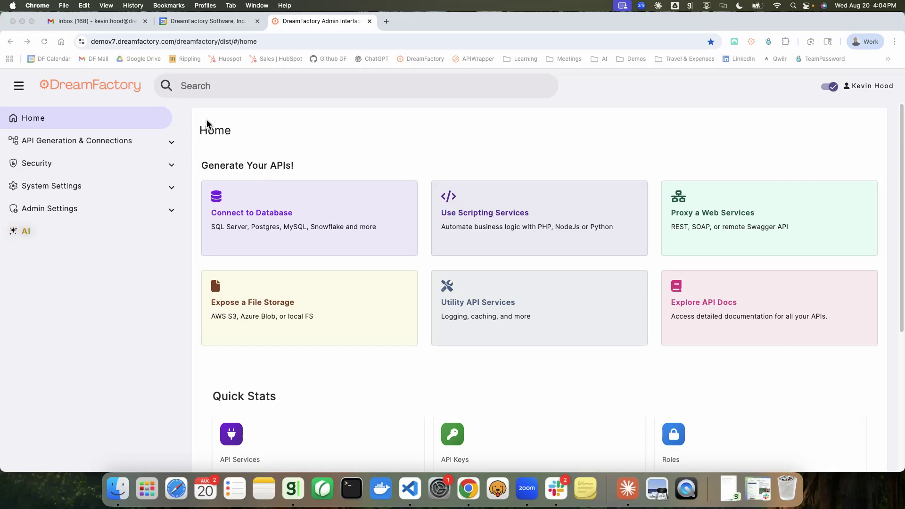
Start creating a database API and choose MySQL as the service type
click(276, 217)
click(275, 217)
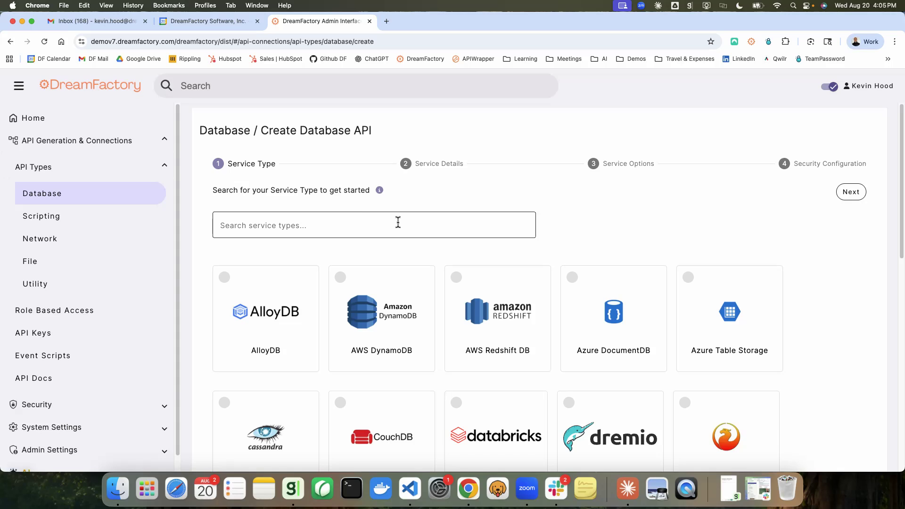
scroll(397, 222, down, 5)
scroll(399, 227, down, 7)
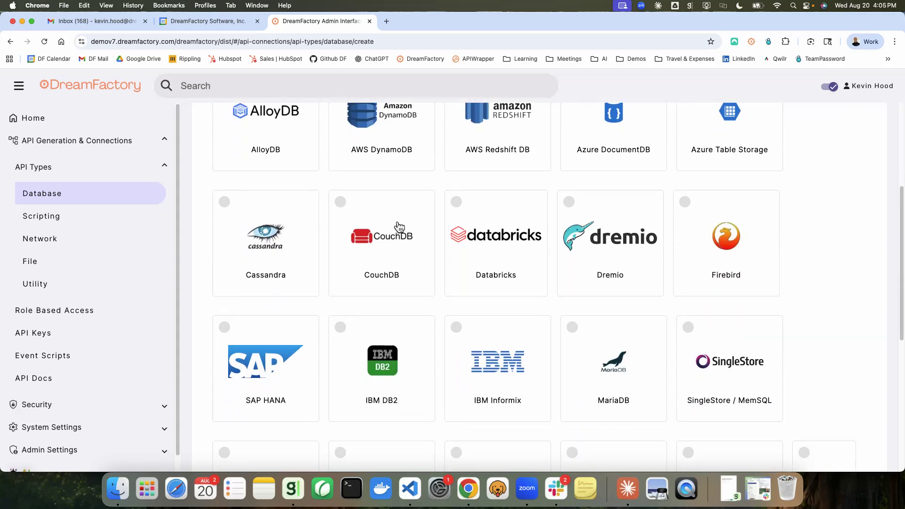
scroll(398, 227, down, 4)
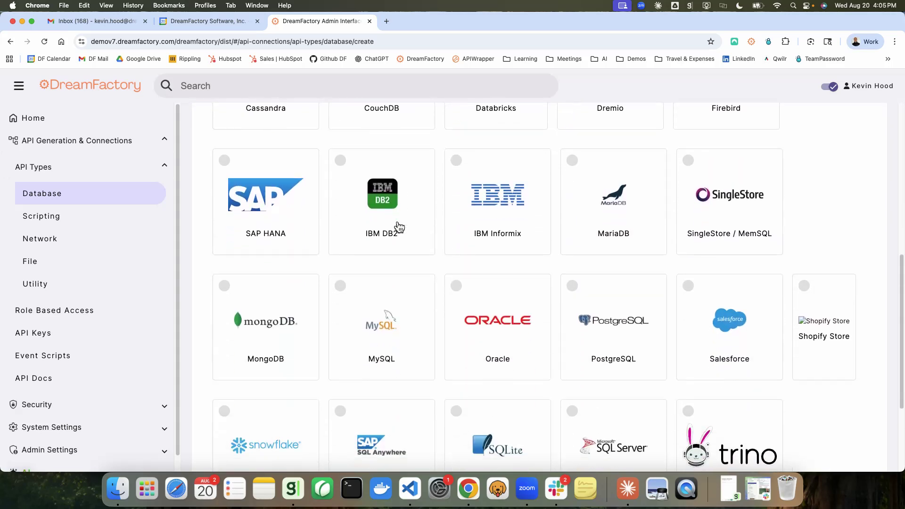
click(388, 302)
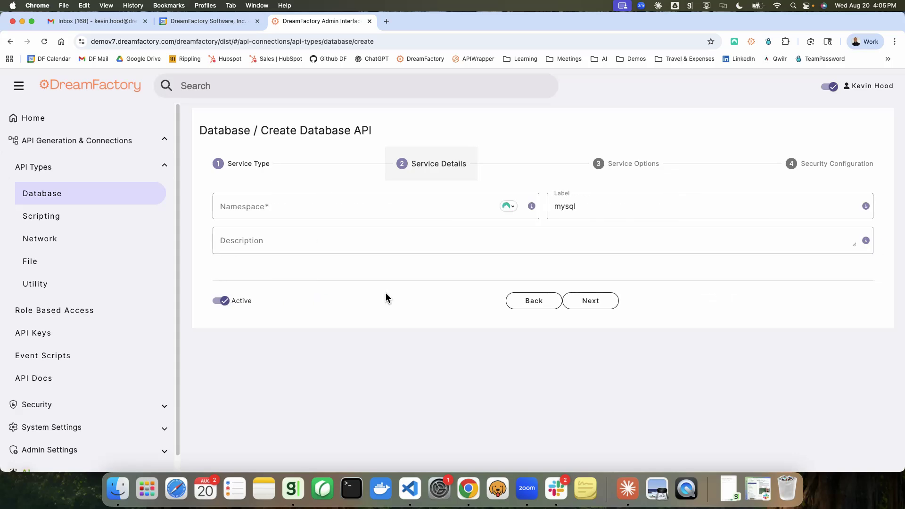
Set the service namespace to "acmeapi" and the description to "acme api", and continue to the service options
click(292, 211)
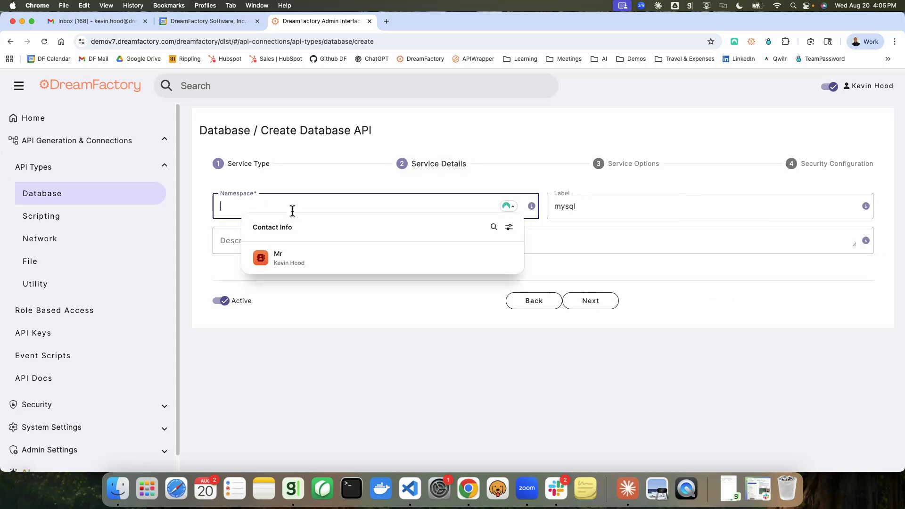
text(acme)
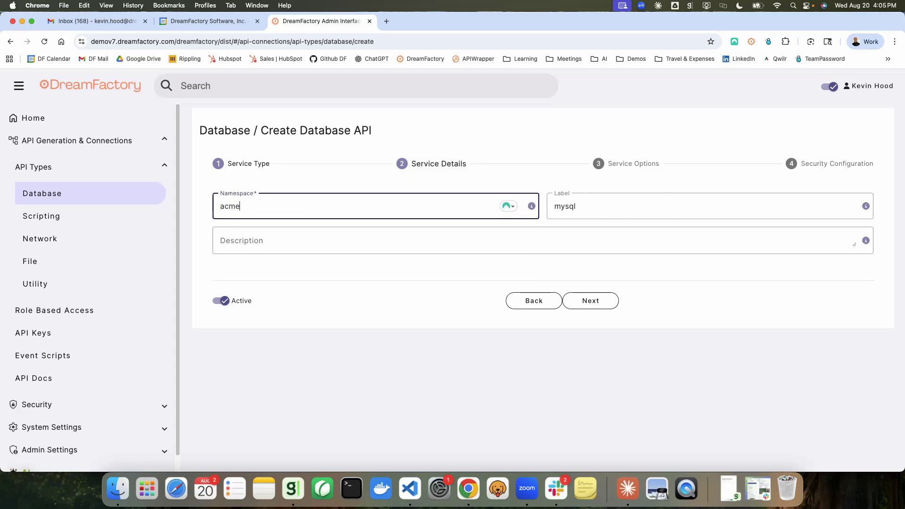
text(api)
click(273, 239)
text(acme api)
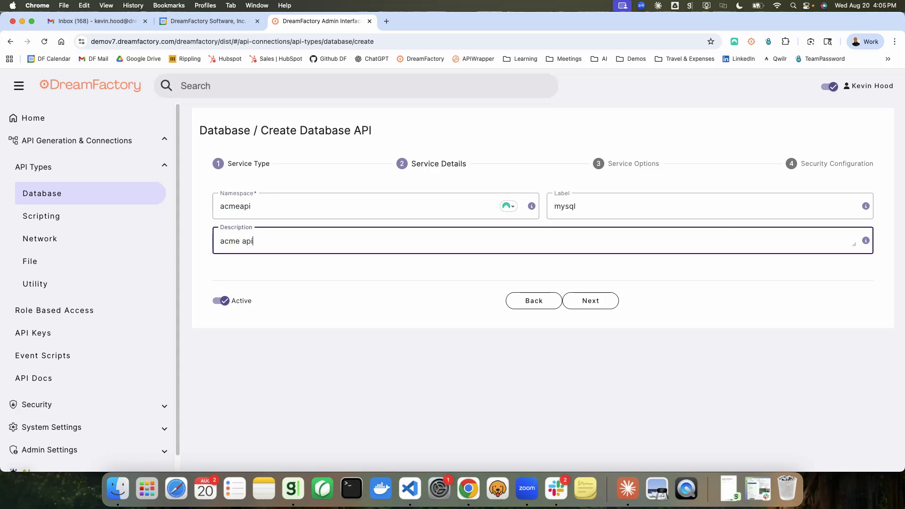
click(604, 307)
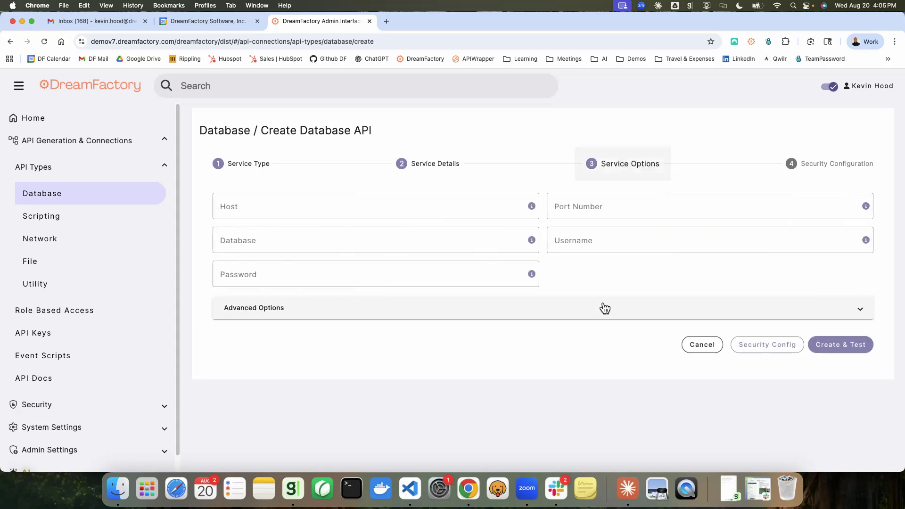
Set the connection host to demo.mysql.dreamfactory.com, the database to "employees" and the username to "corporate"
click(342, 208)
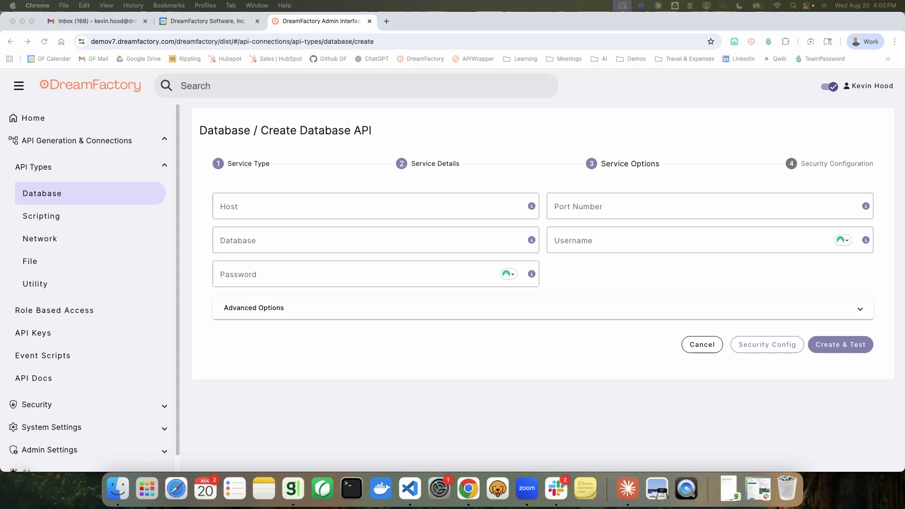
click(315, 209)
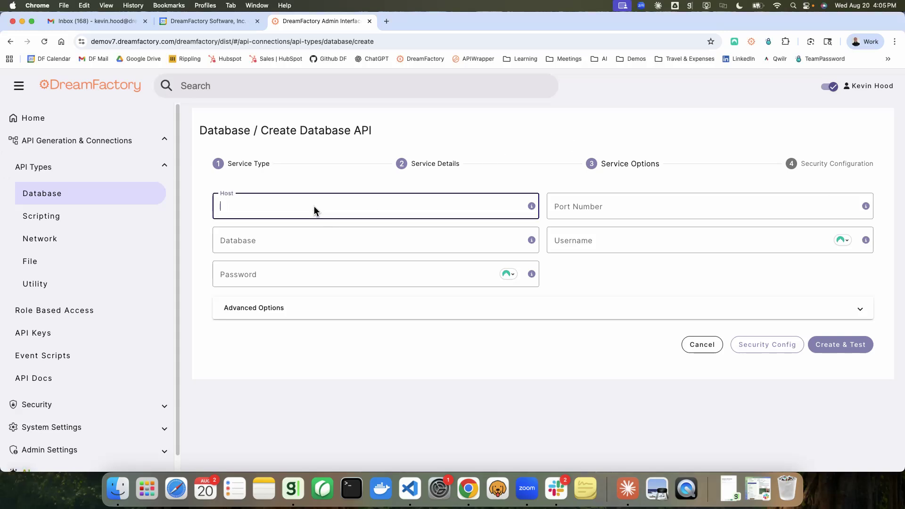
text(demo.mysql.dreamfactory.com)
click(303, 238)
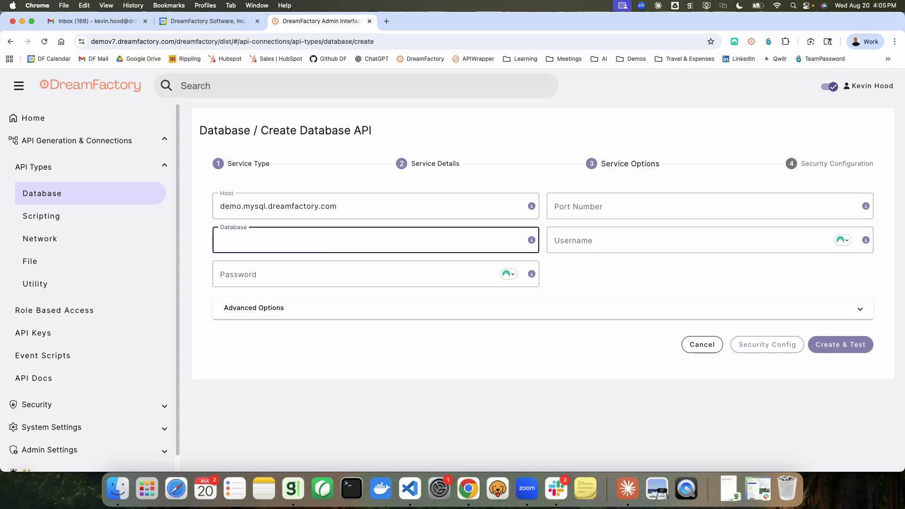
text(employees)
click(574, 241)
text(cor)
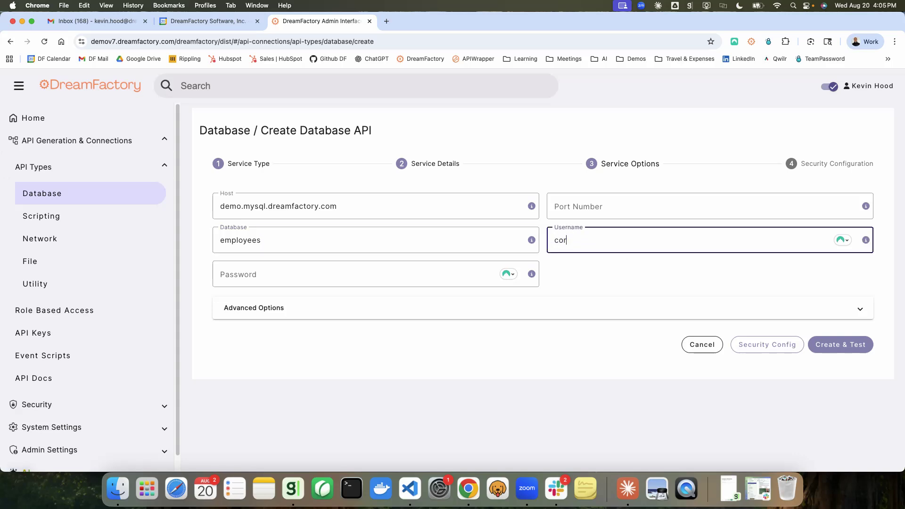
text(porate)
Paste the database password and continue to the service's security configuration
click(356, 276)
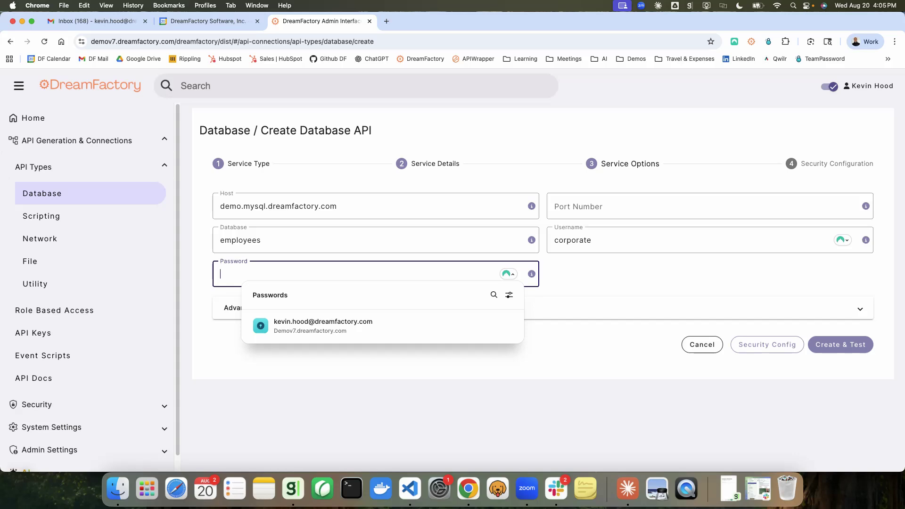
key(super+Tab)
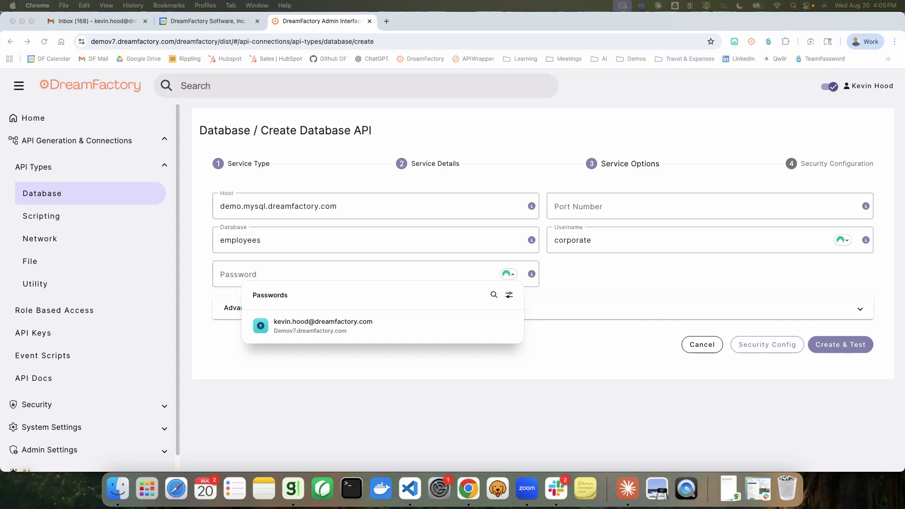
click(362, 278)
key(super+v)
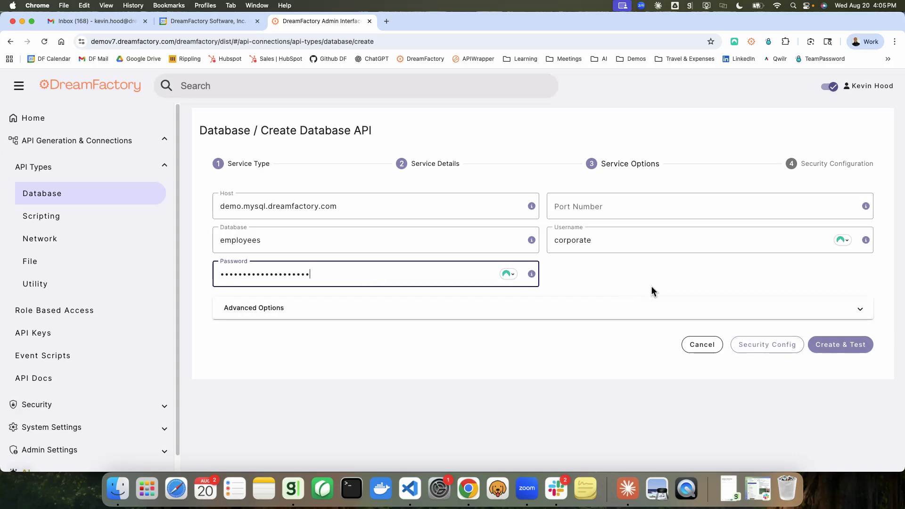
click(765, 346)
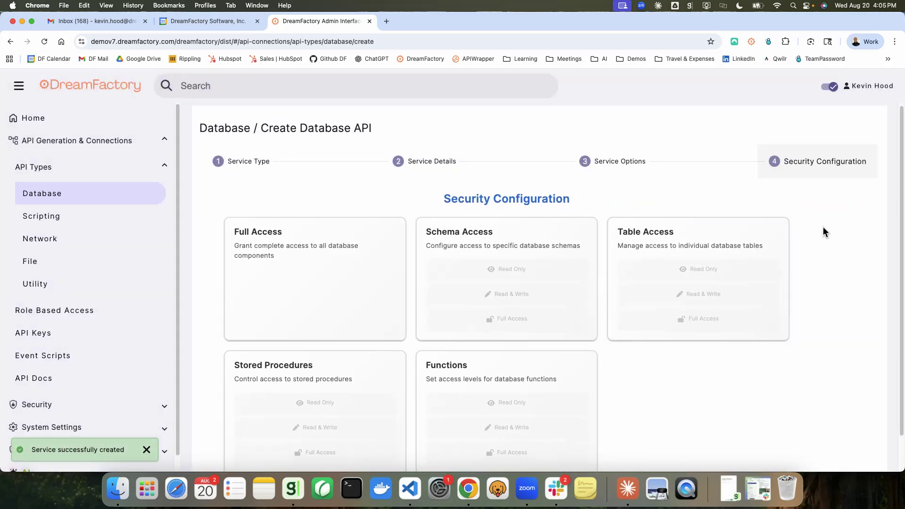
Grant Read & Write table access and Read Only stored procedure access, and apply the security configuration
scroll(823, 230, down, 1)
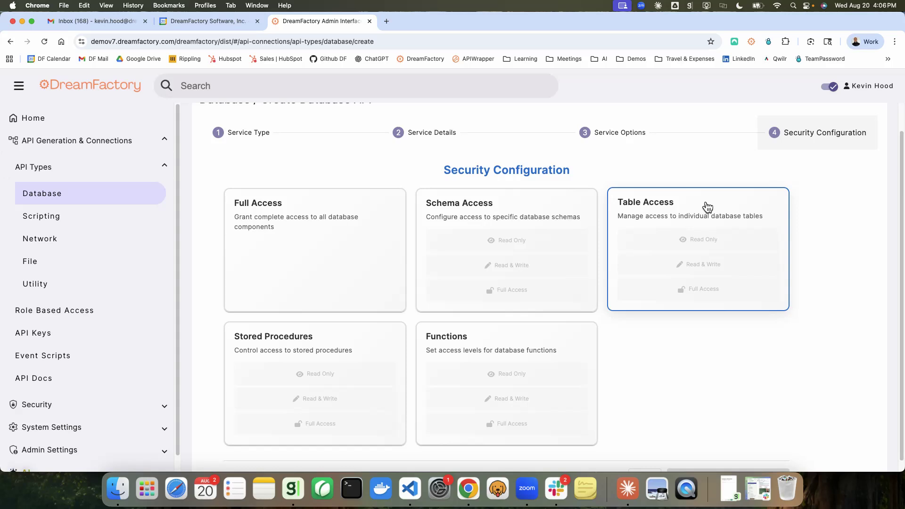
click(707, 207)
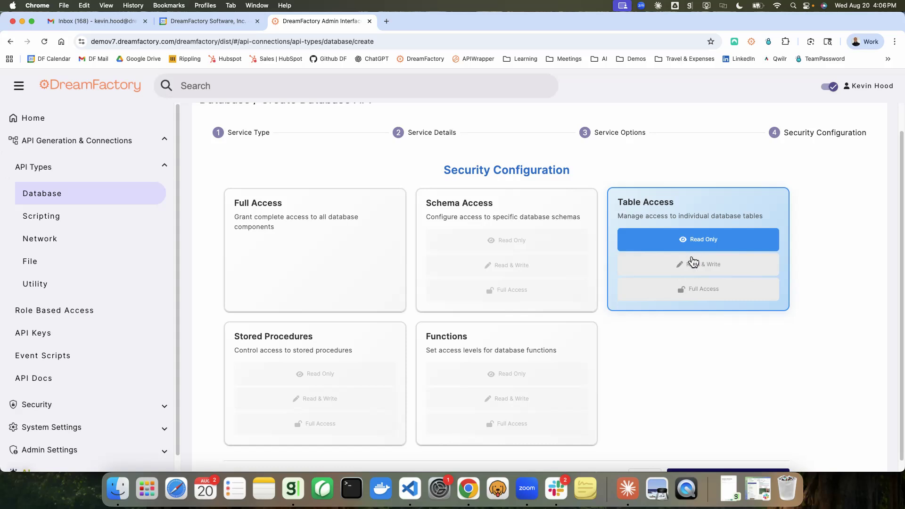
click(694, 265)
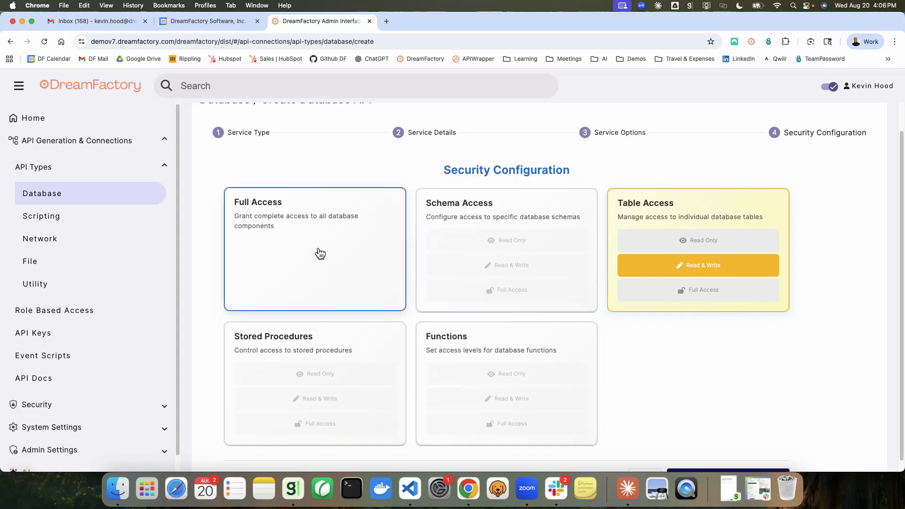
click(313, 348)
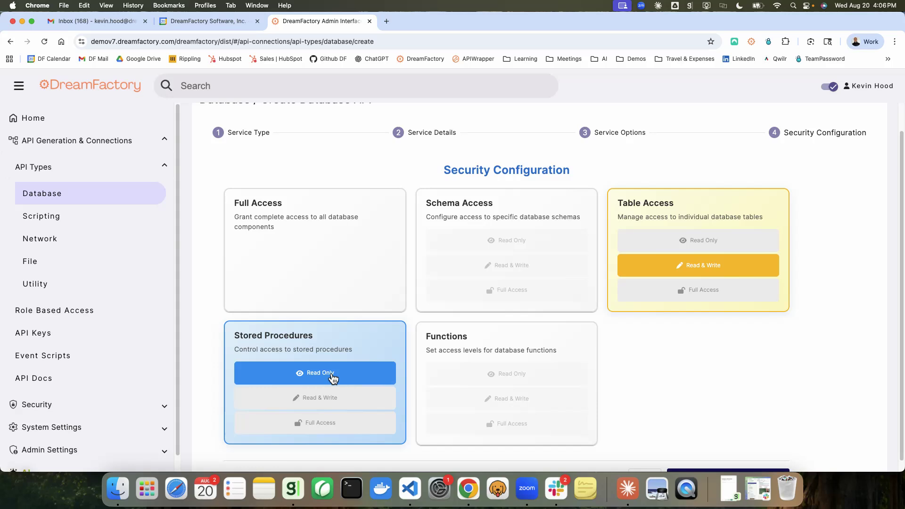
scroll(679, 352, down, 2)
click(732, 450)
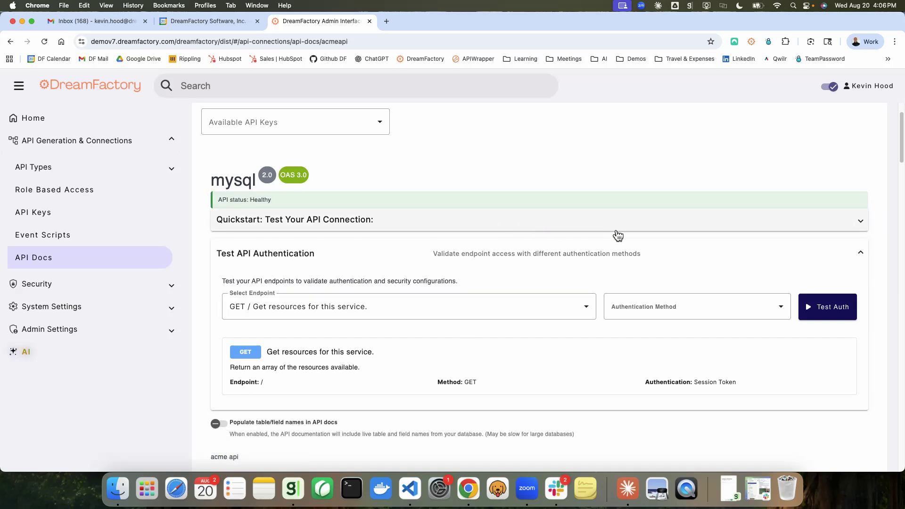
Test API authentication on the GET / endpoint using the acmeapi_app API key and review the authentication result
scroll(446, 237, down, 5)
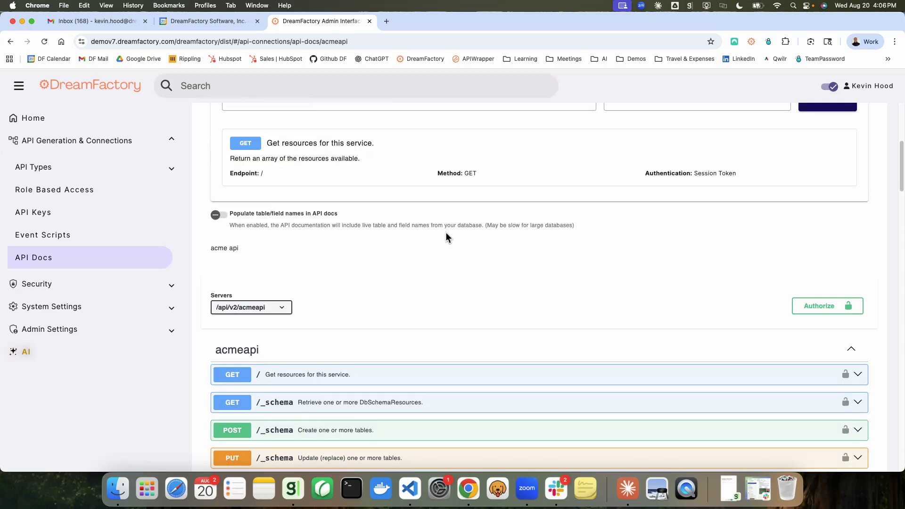
scroll(445, 232, down, 4)
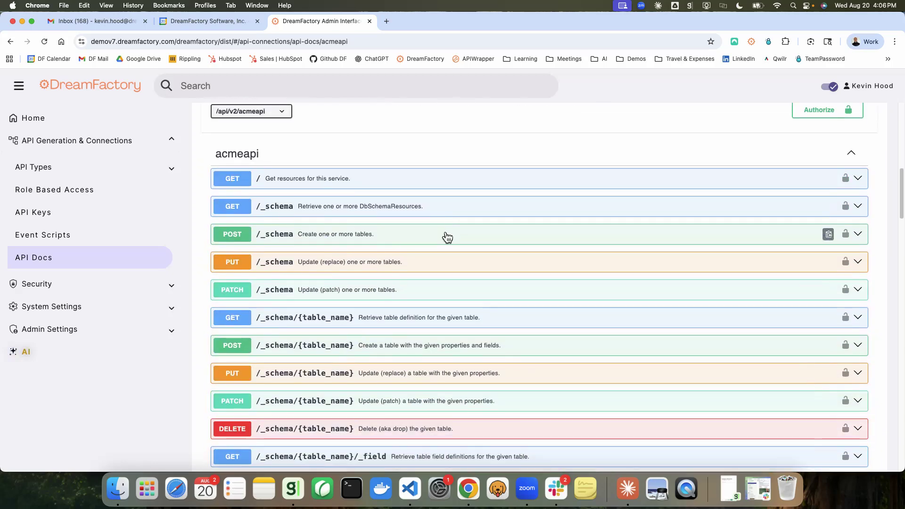
scroll(445, 232, up, 3)
scroll(446, 236, up, 8)
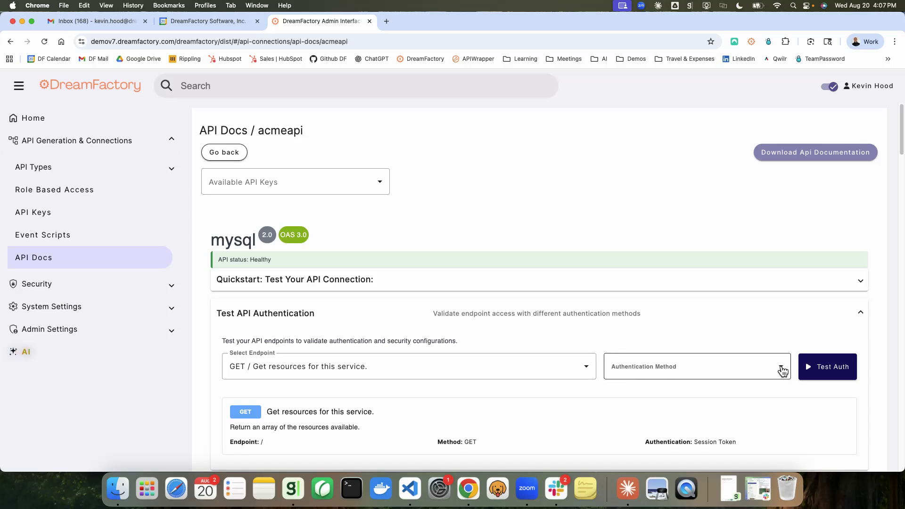
click(783, 371)
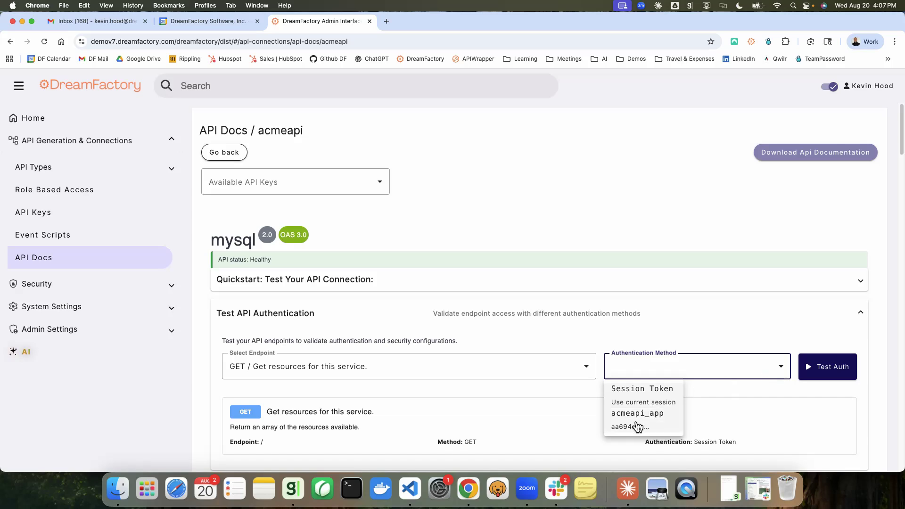
click(638, 427)
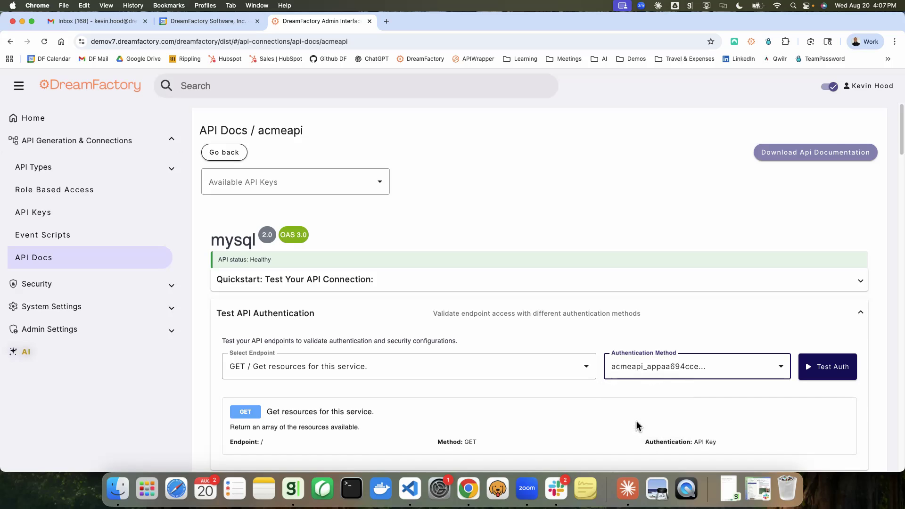
scroll(784, 319, down, 2)
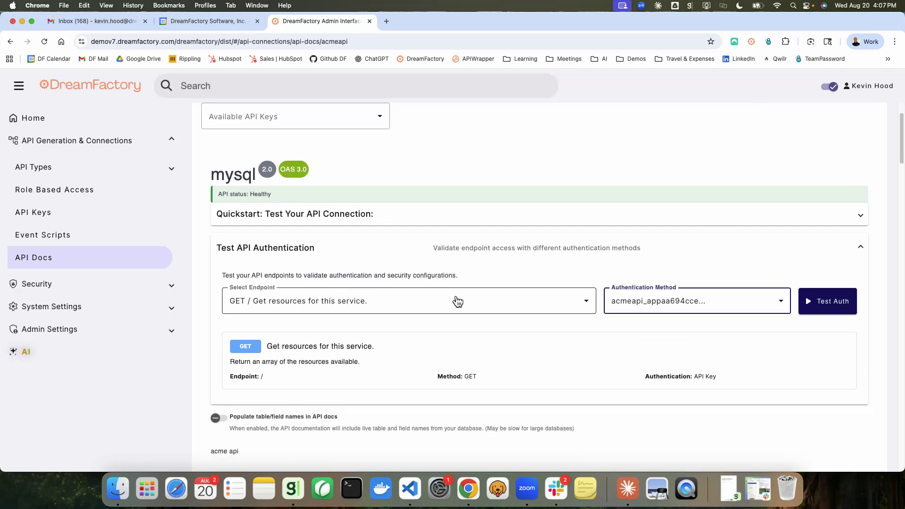
click(825, 303)
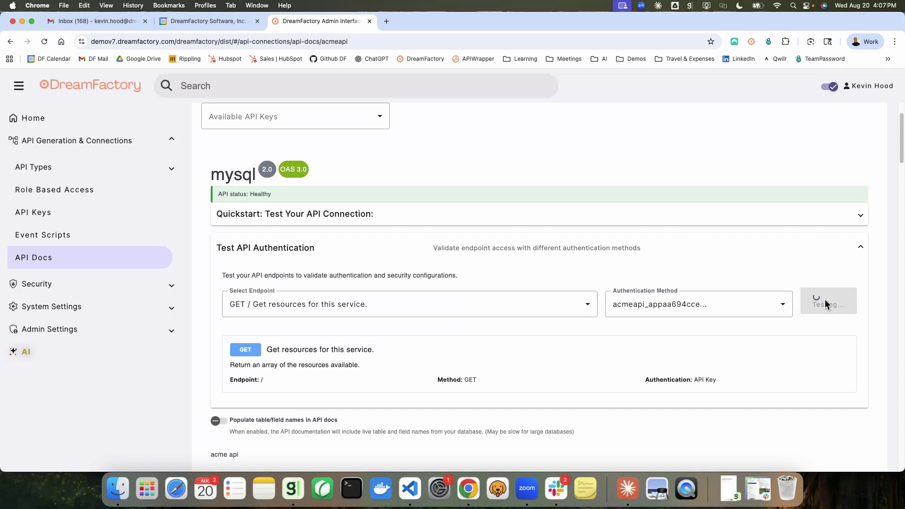
scroll(761, 253, down, 2)
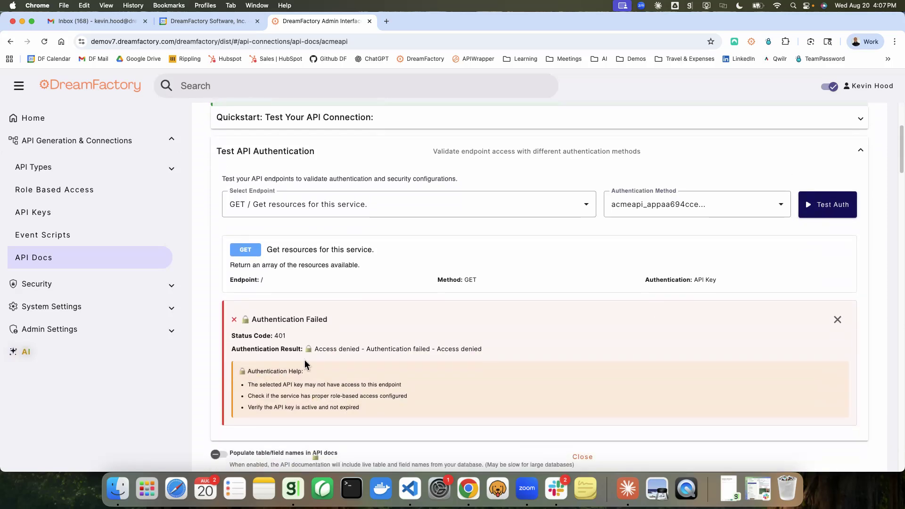
drag(313, 349, 487, 349)
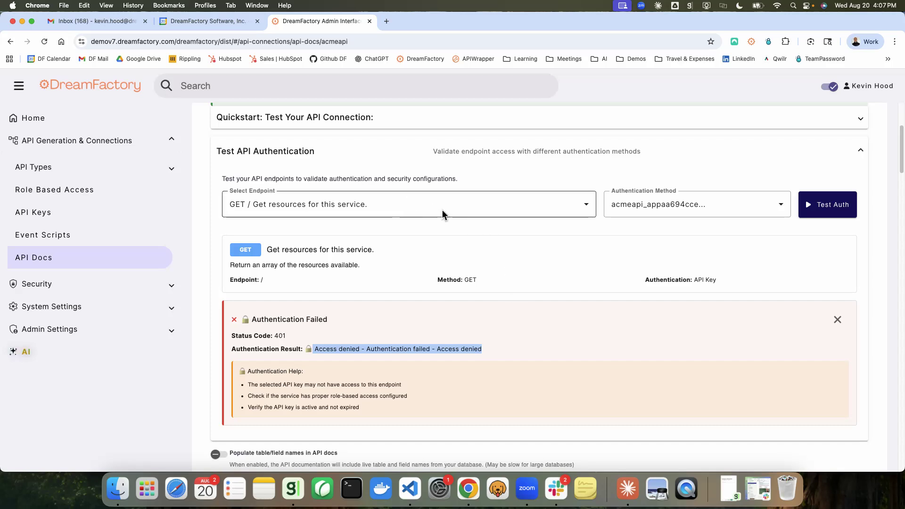
Switch the authentication test to the GET /_table endpoint and run it
click(588, 208)
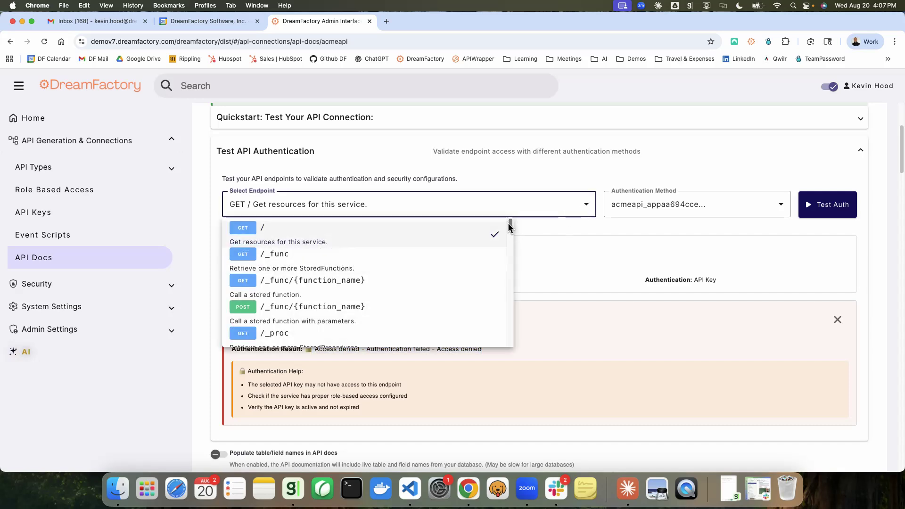
drag(508, 226, 511, 317)
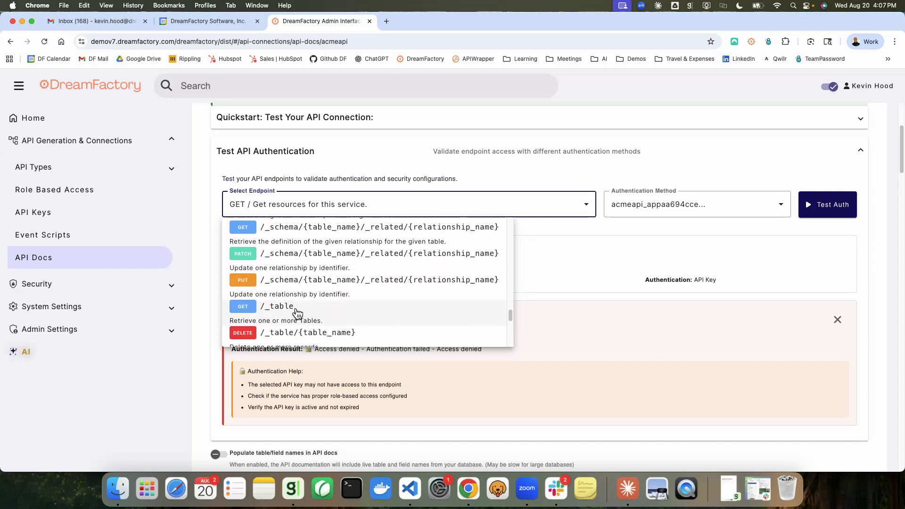
click(304, 313)
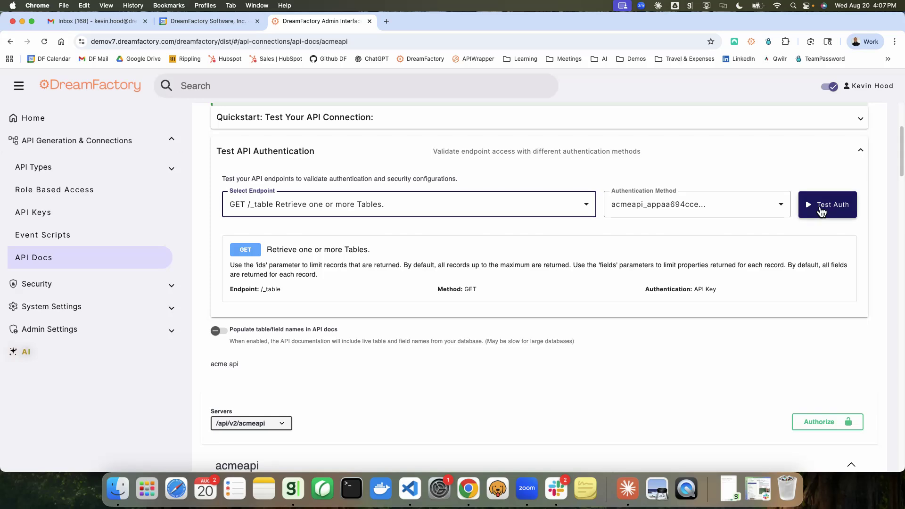
click(820, 211)
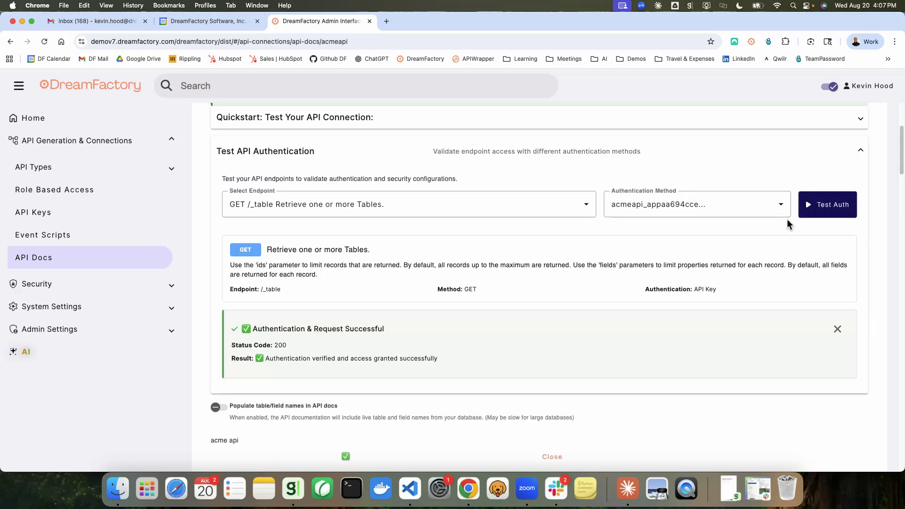
scroll(488, 264, down, 3)
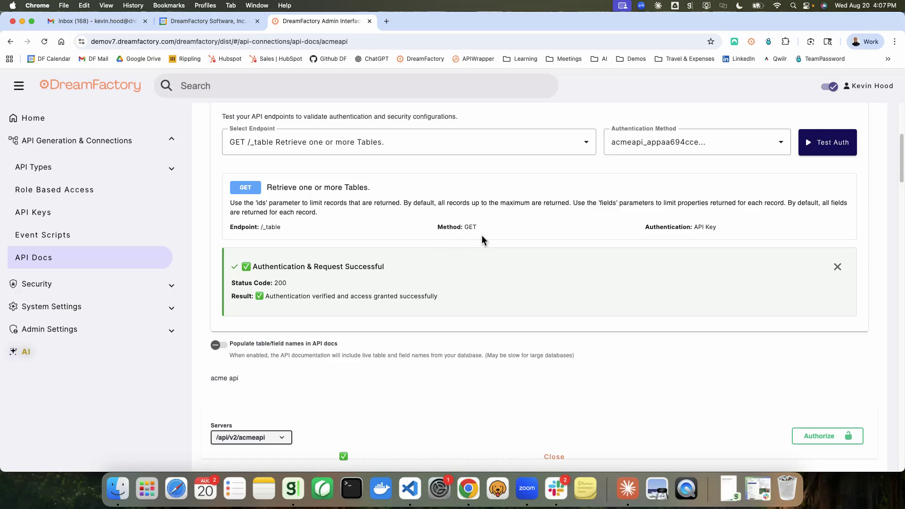
Review the authentication test details and result for the GET /_table endpoint
scroll(481, 238, up, 2)
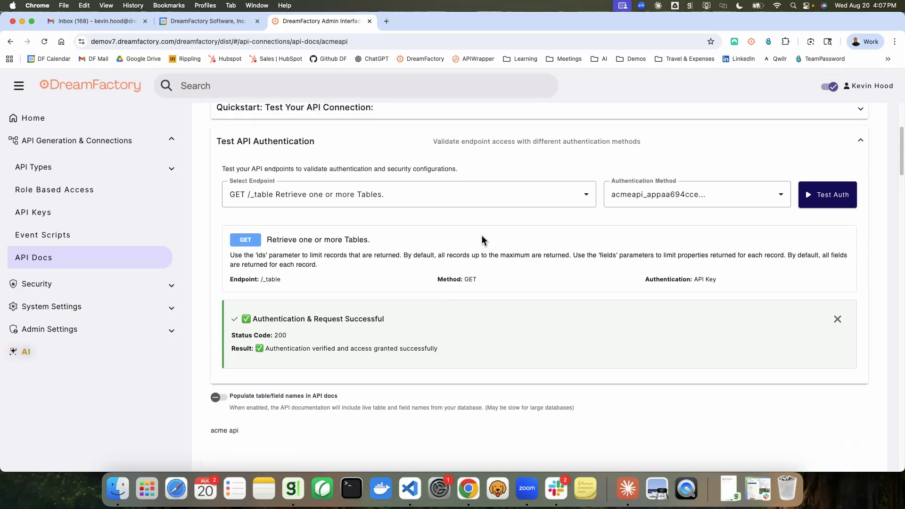
scroll(482, 236, up, 1)
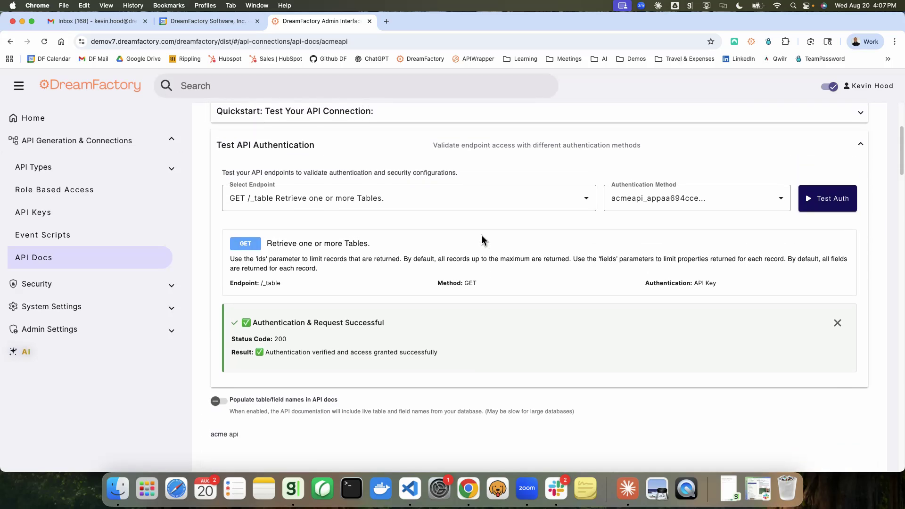
scroll(481, 236, up, 2)
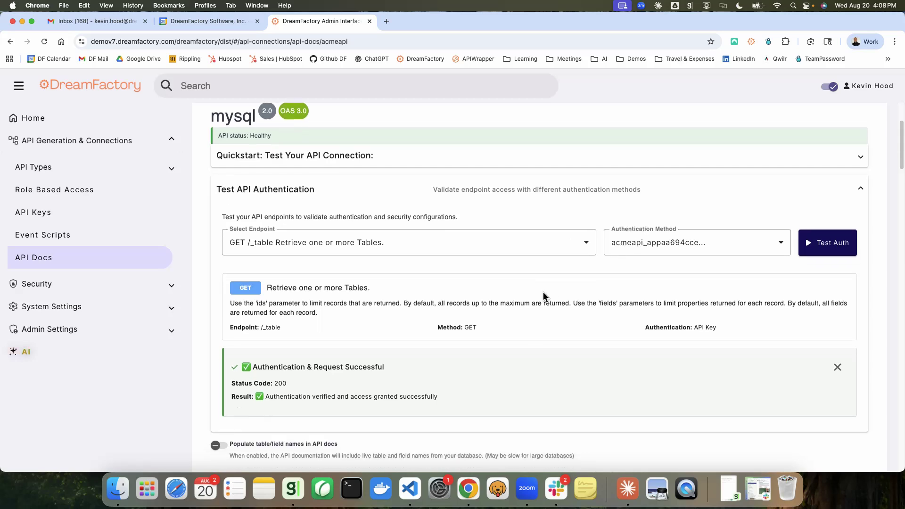
scroll(543, 295, down, 2)
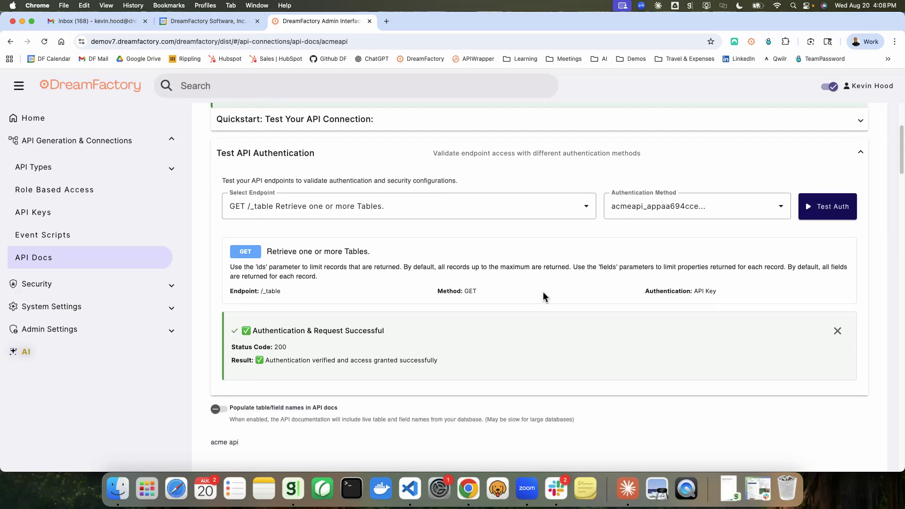
scroll(543, 296, up, 2)
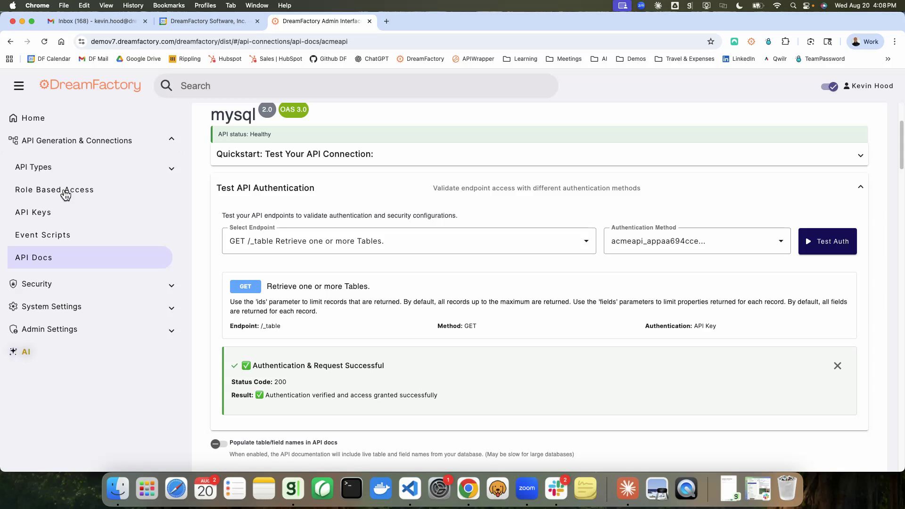
Open the acmeapi_auto_role role from the role-based access list
click(65, 192)
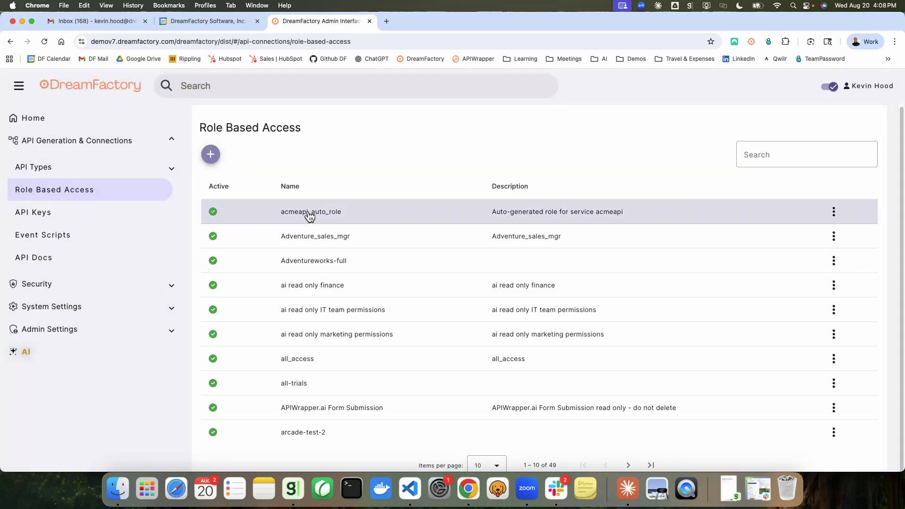
key(ctrl+super+space)
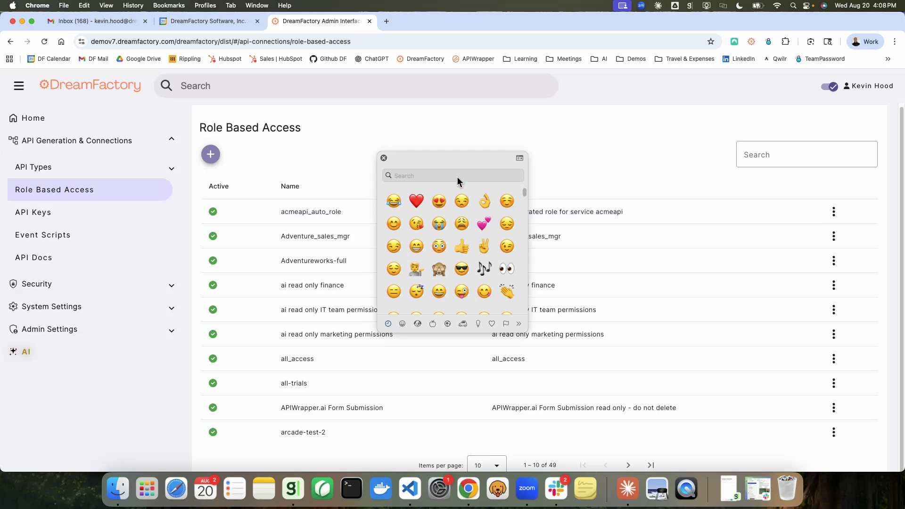
click(383, 158)
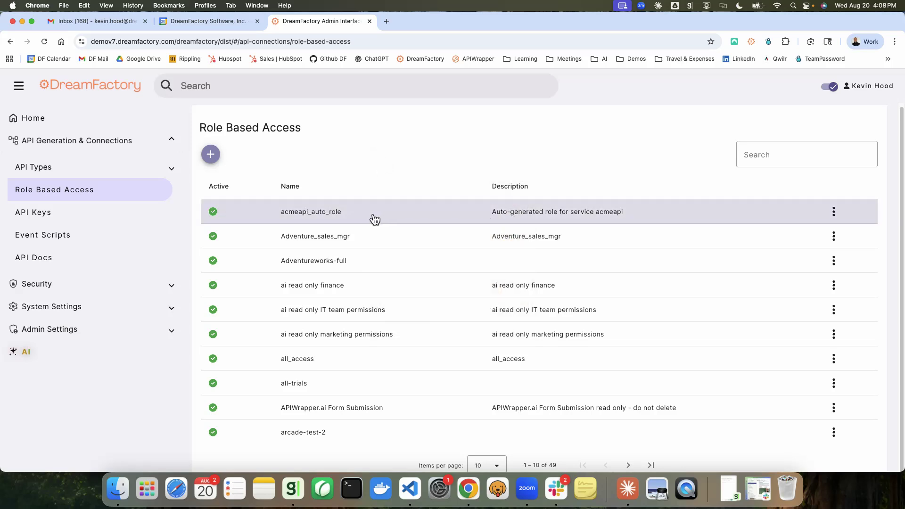
click(492, 216)
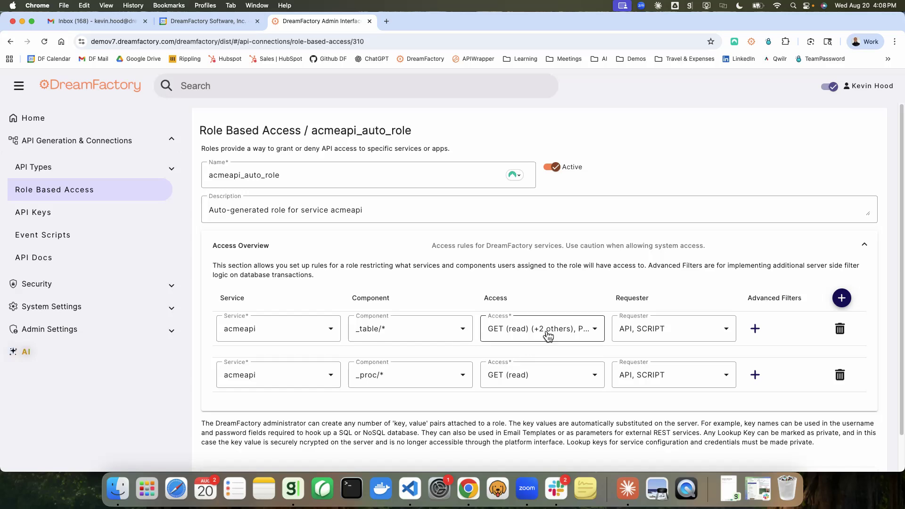
Inspect the access methods granted on the _table/* and _proc/* components, then leave the role without making changes
click(593, 333)
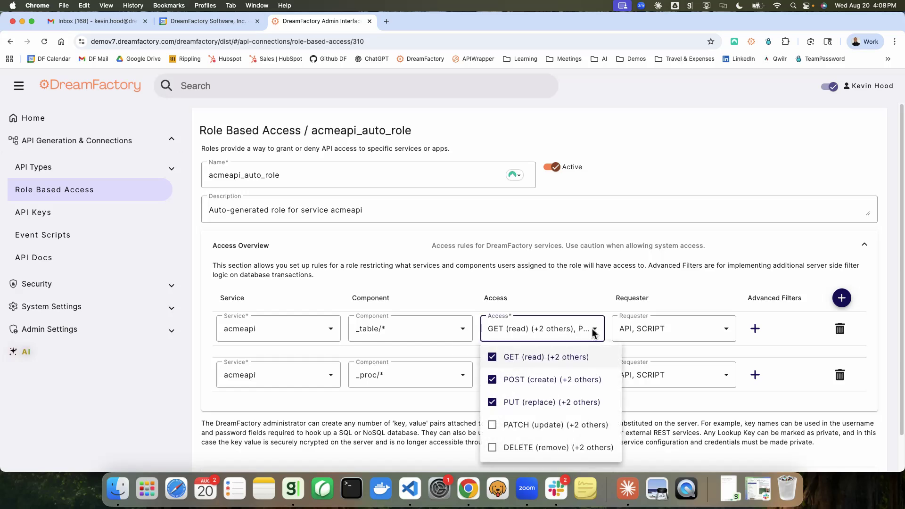
click(595, 304)
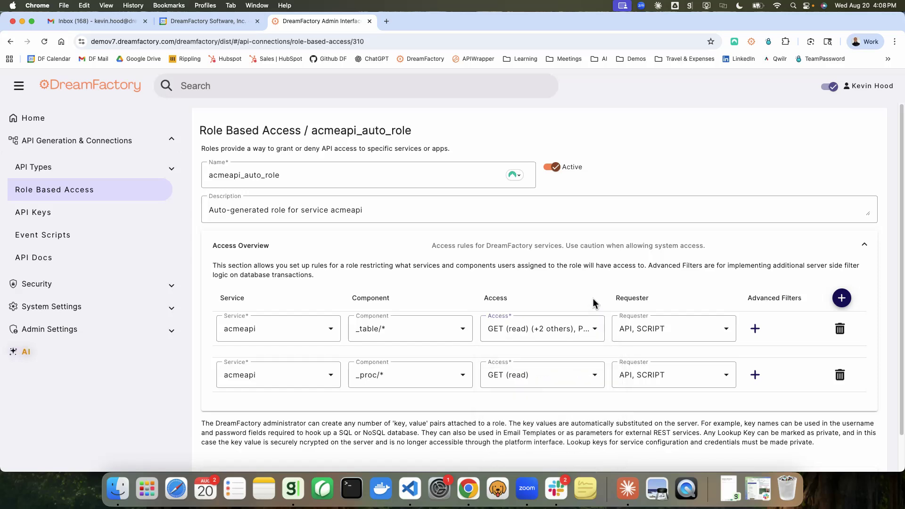
click(594, 377)
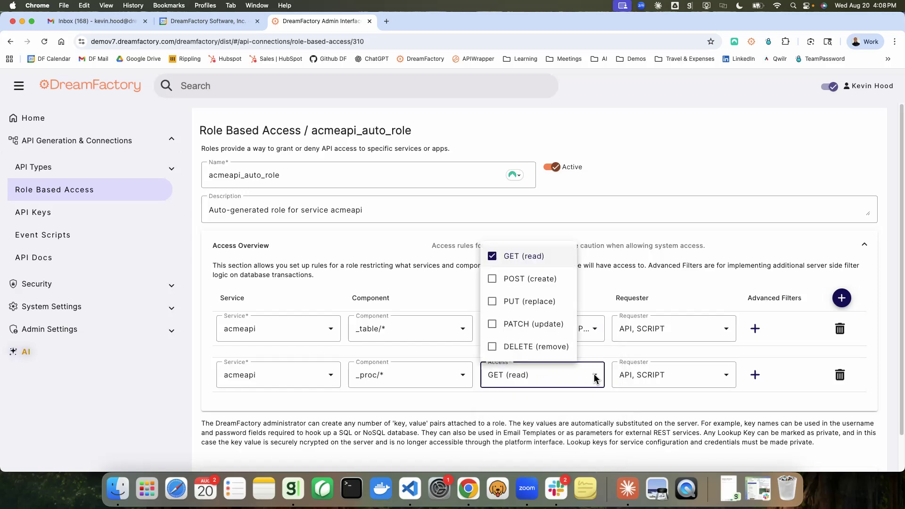
click(595, 377)
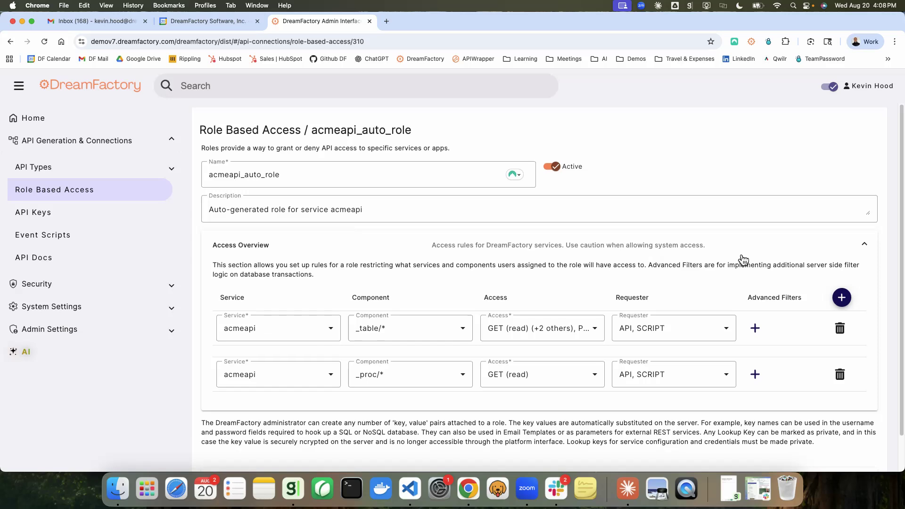
scroll(742, 257, down, 2)
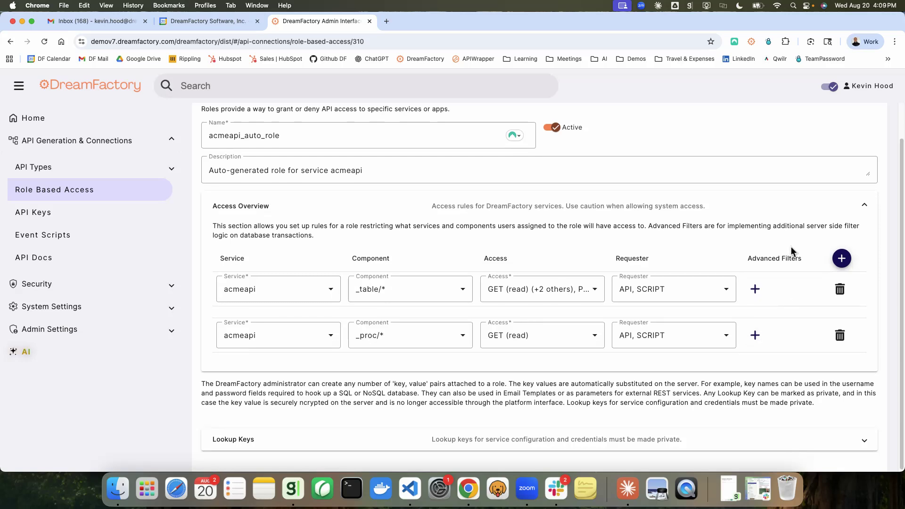
scroll(790, 246, down, 1)
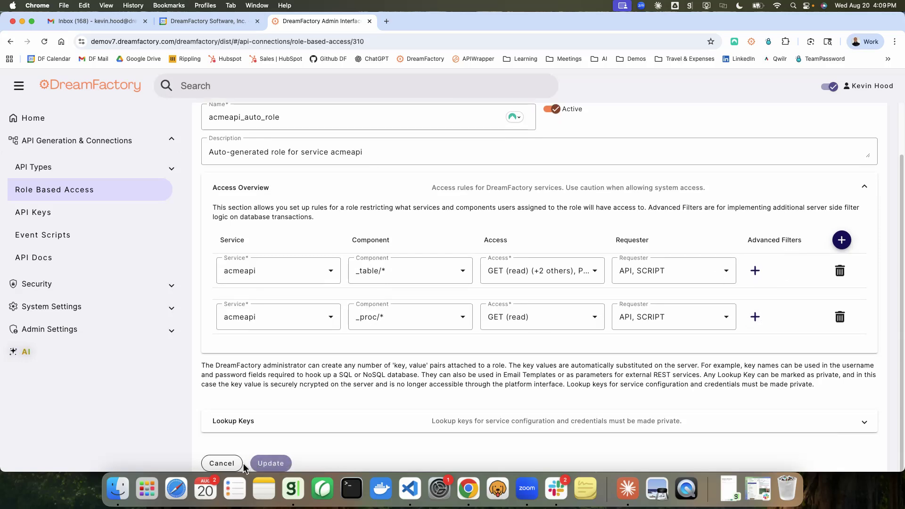
click(228, 464)
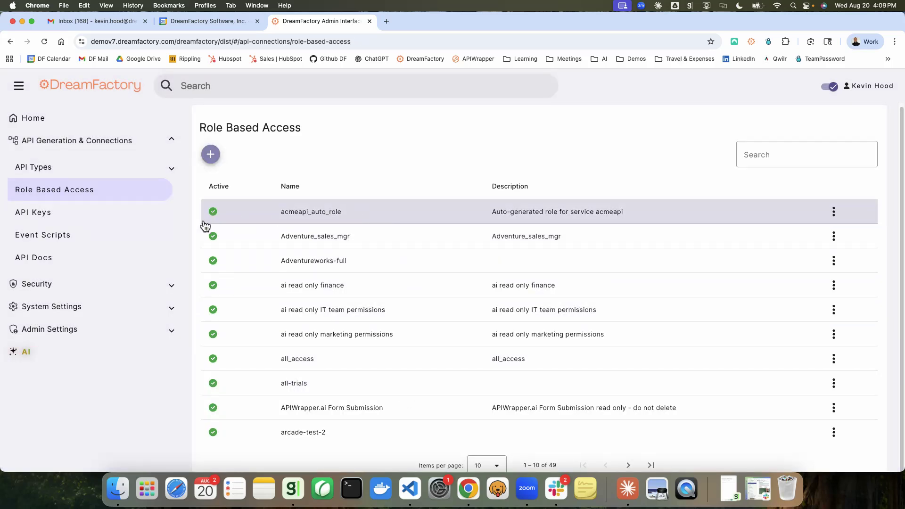
Open the acmeapi_app entry among the API keys and copy its API key
click(41, 216)
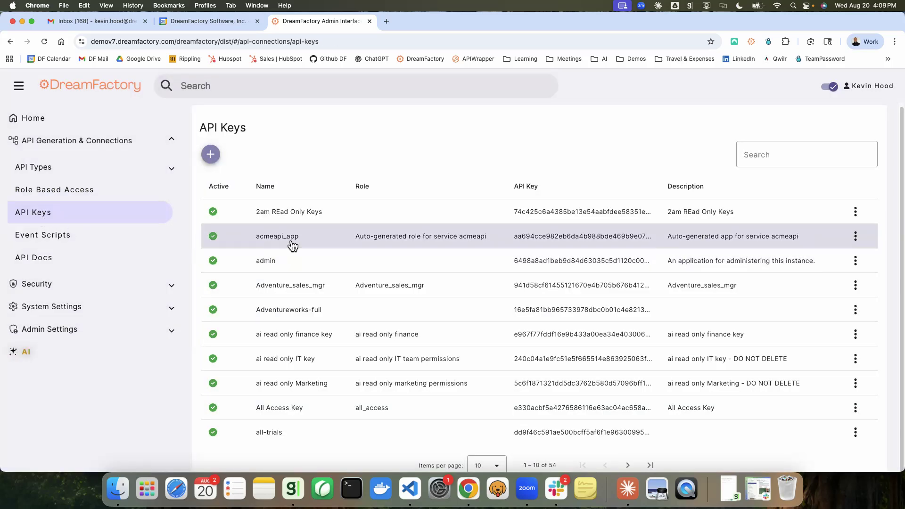
click(333, 242)
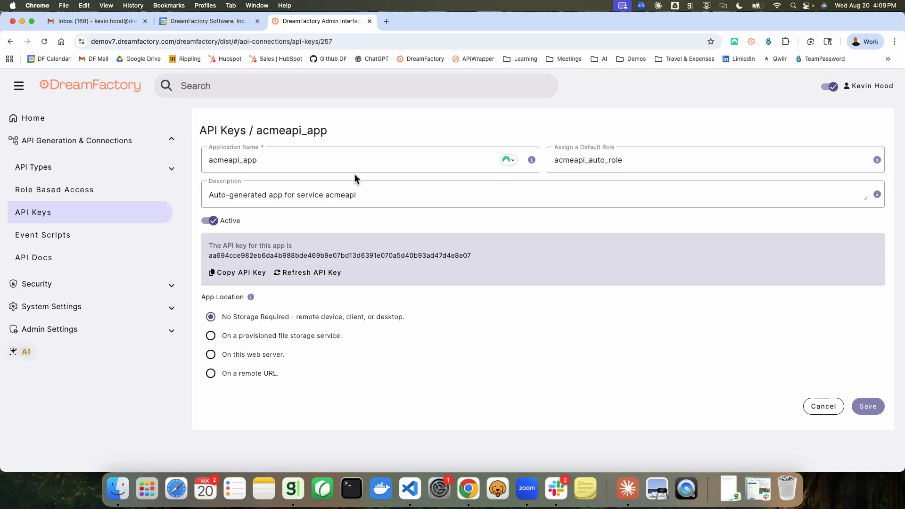
click(240, 277)
Switch to Visual Studio Code, replace mysql with acmeapi in the url constant, and open Short Demo DF Demov7 STARTER.html with Live Server
click(410, 489)
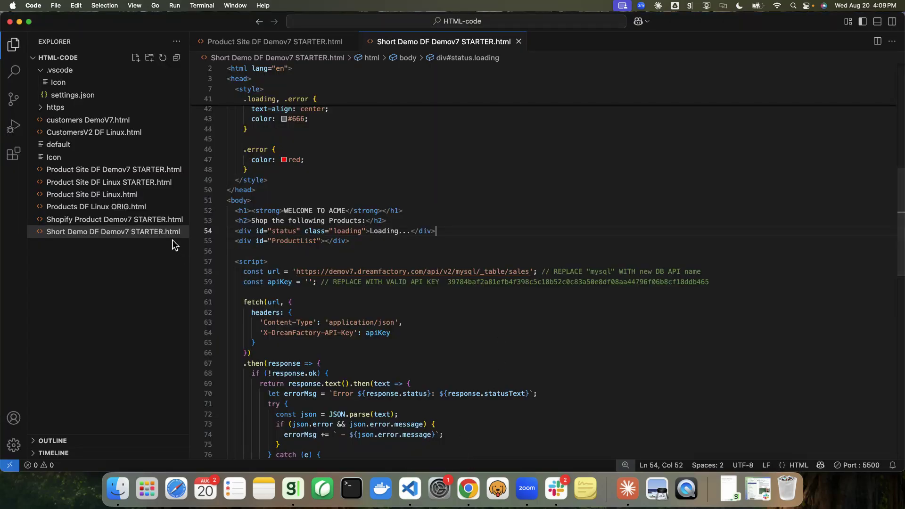
double_click(465, 272)
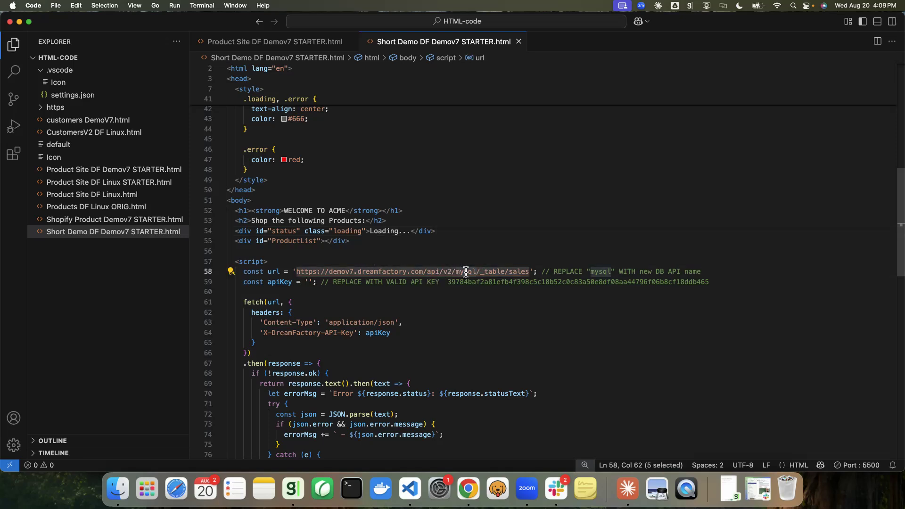
text(acmeapi)
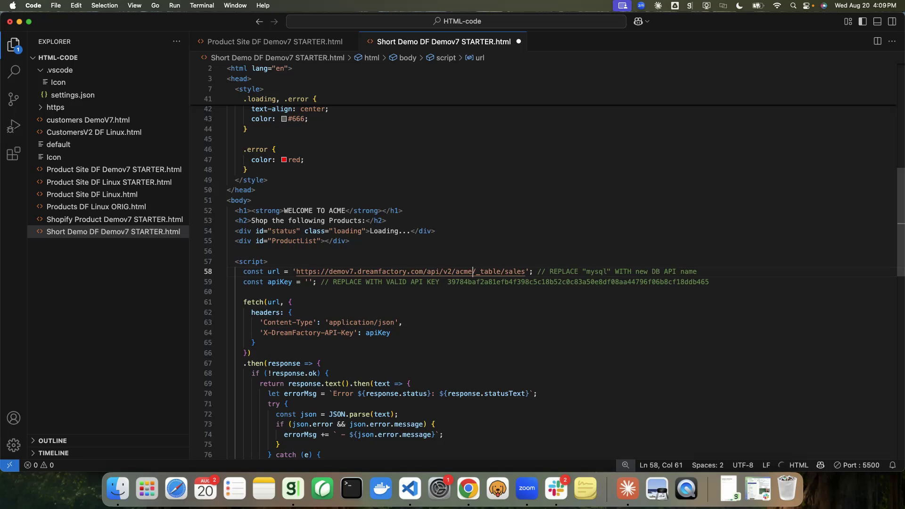
click(502, 312)
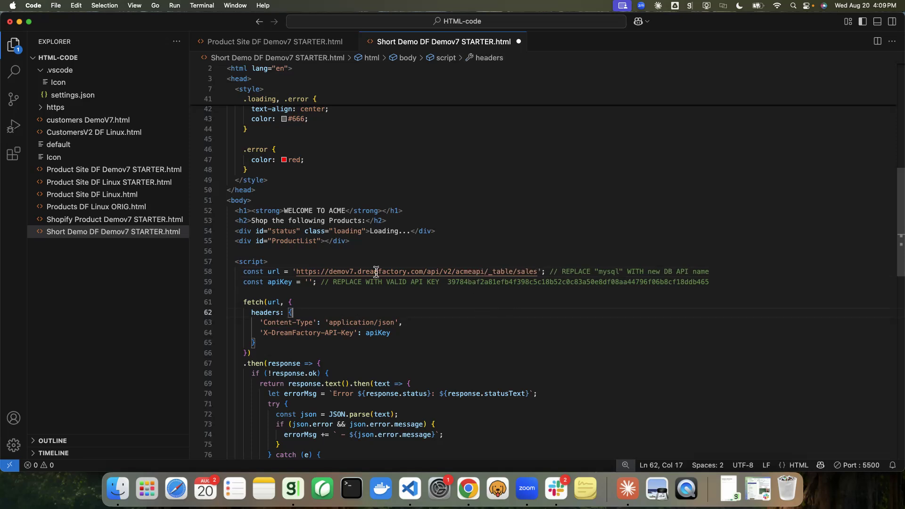
right_click(152, 232)
click(212, 237)
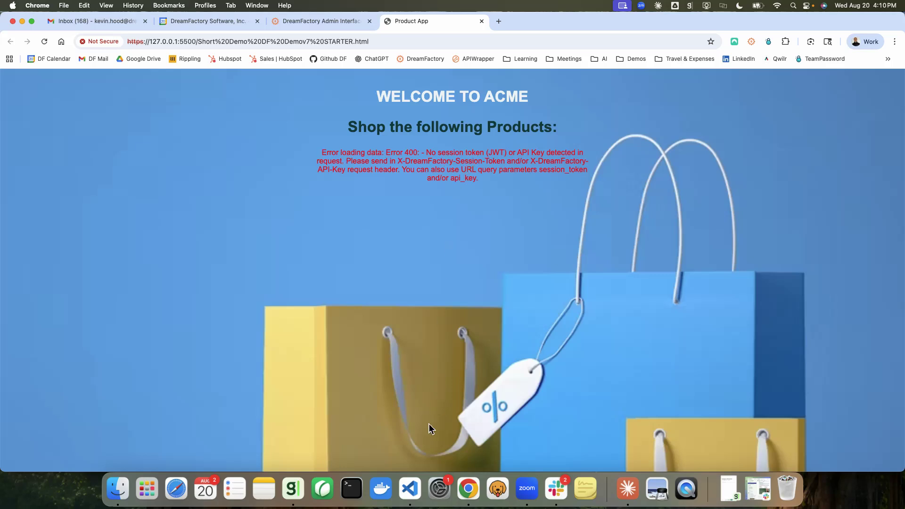
Return to Visual Studio Code, paste the copied API key into the empty apiKey constant, and reopen the page with Live Server
click(410, 489)
click(309, 282)
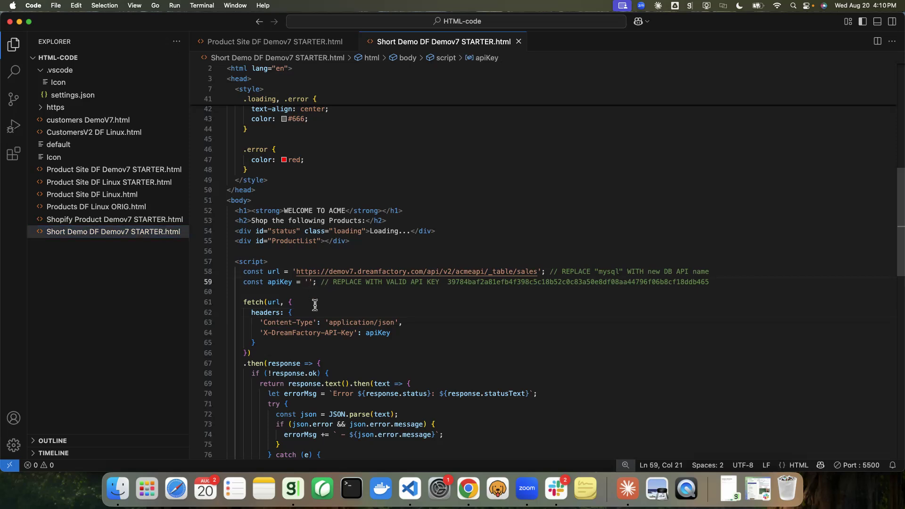
key(super+v)
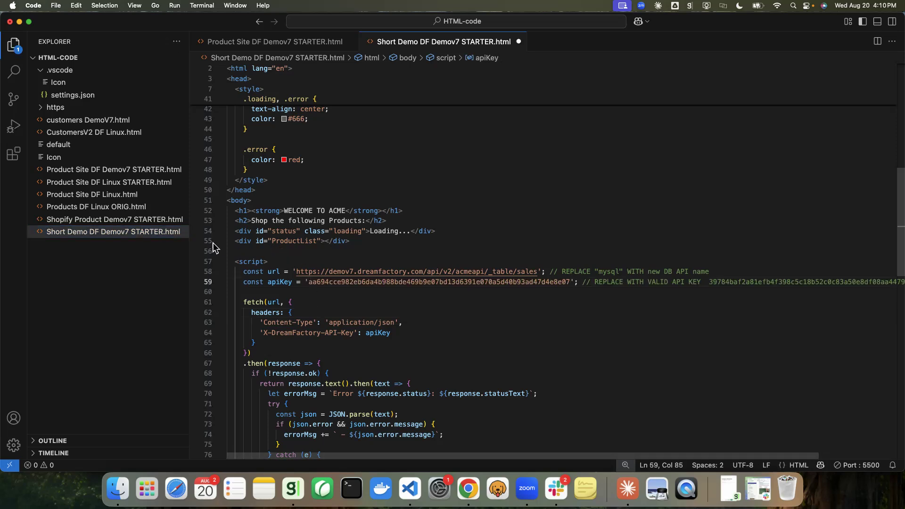
right_click(166, 233)
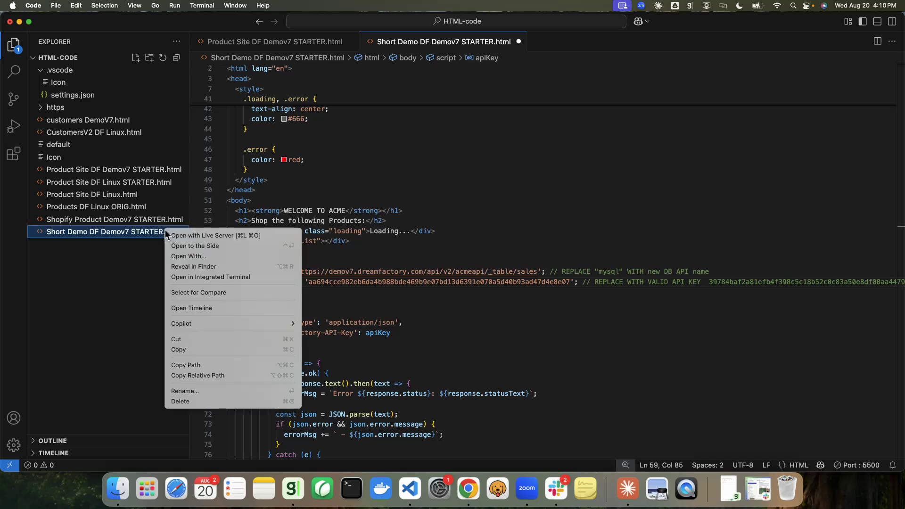
click(190, 237)
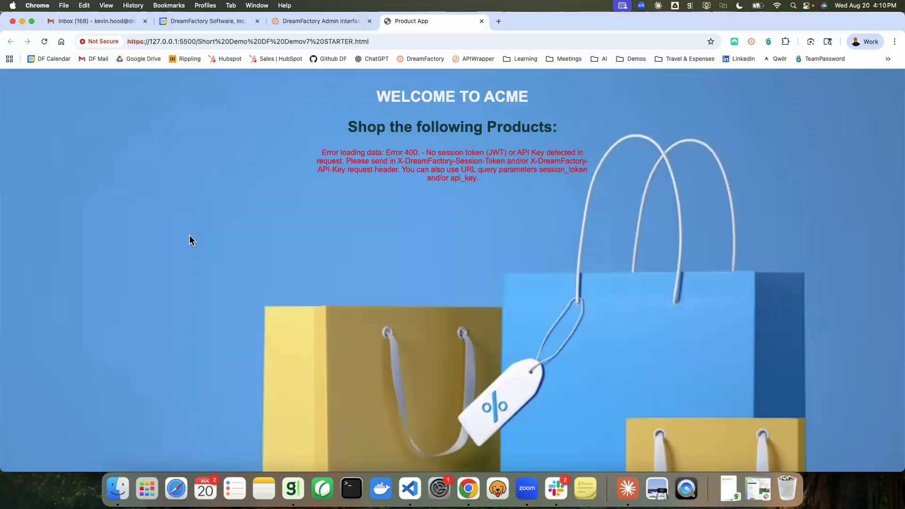